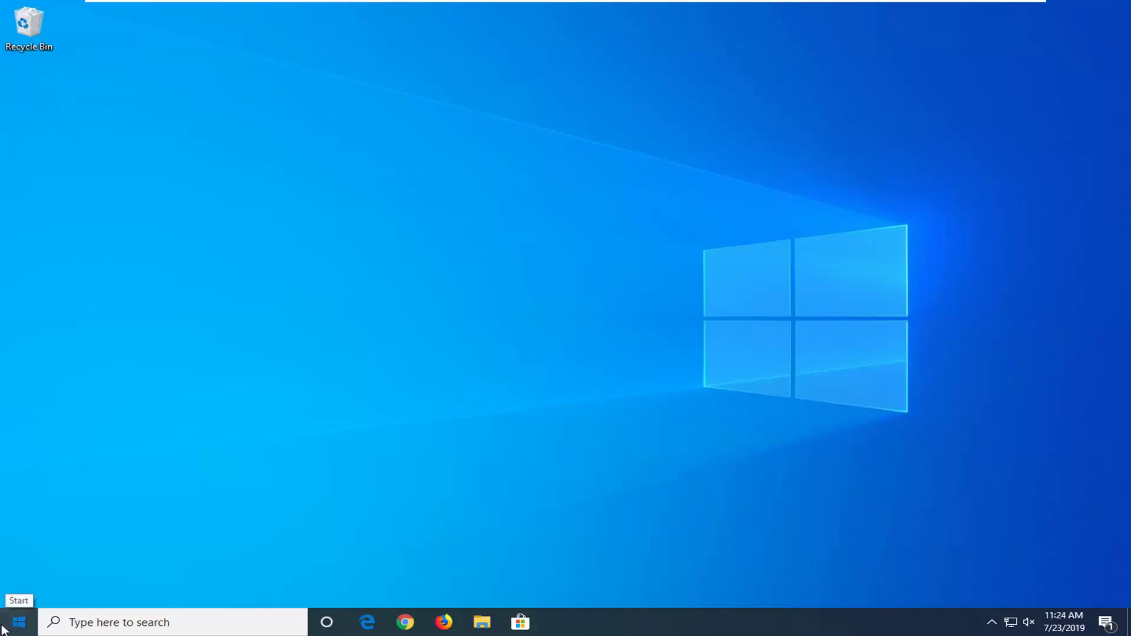
- Launch Device Manager from a Start menu search for 'device manager'
left_click(11, 624)
type("d")
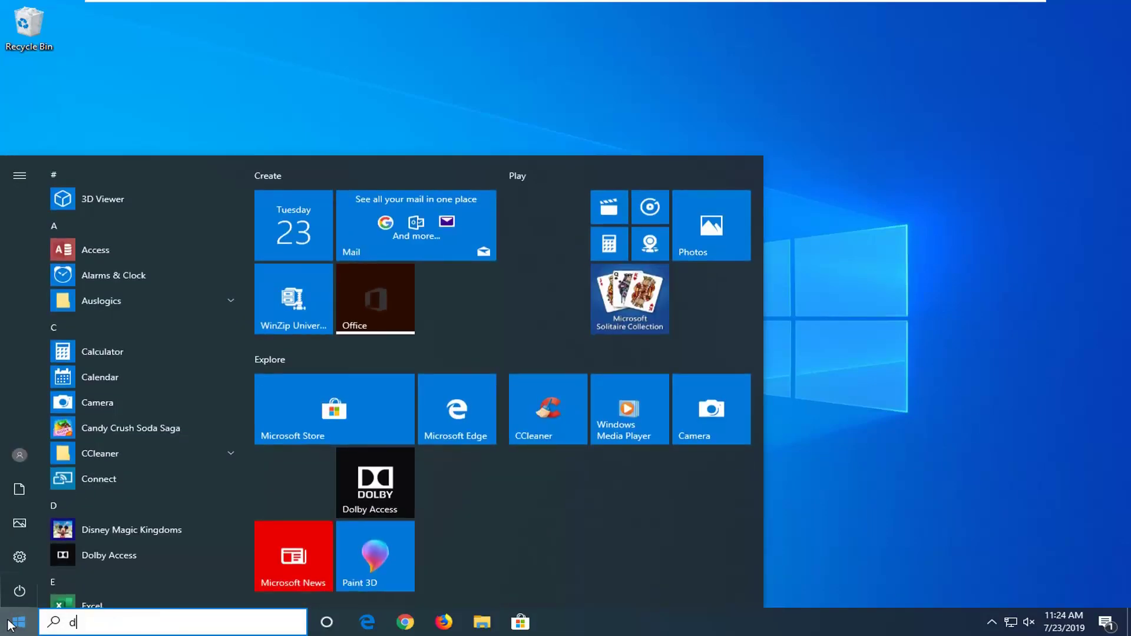
type("evice manager")
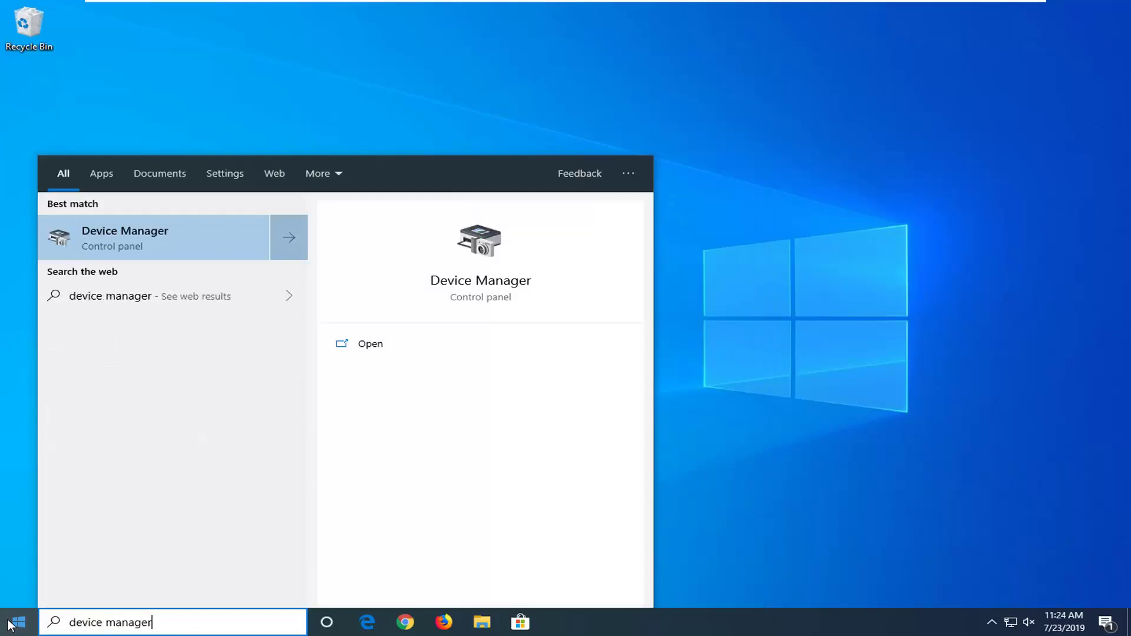
left_click(97, 244)
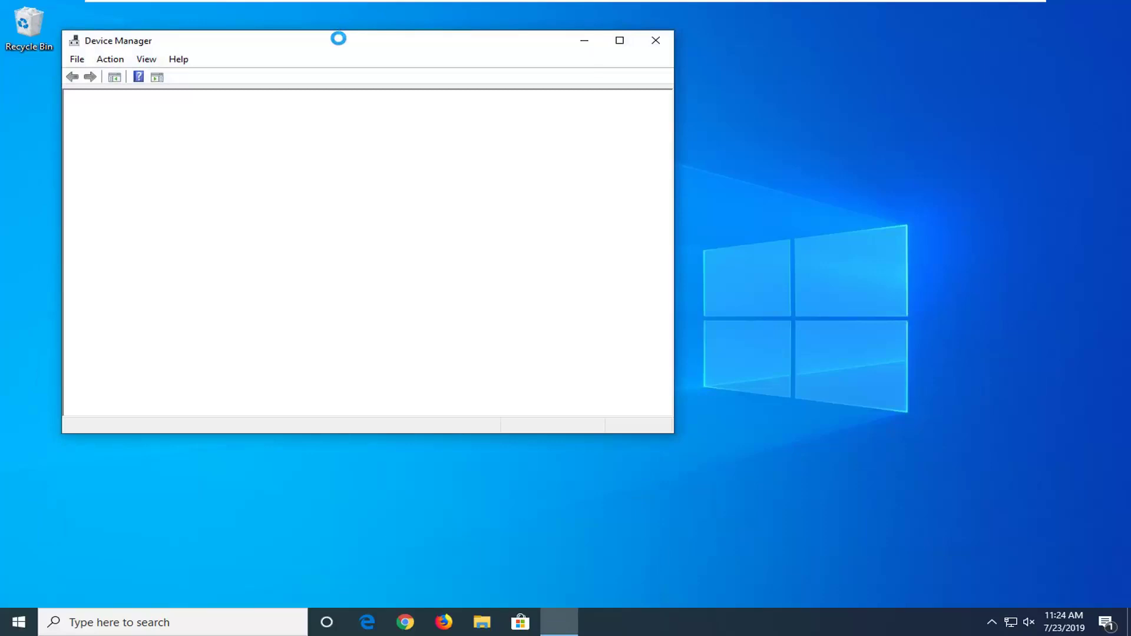
- Expand Network adapters and bring up the context menu for the Intel(R) 82574L Gigabit Network Connection
left_click_drag(341, 43, 442, 59)
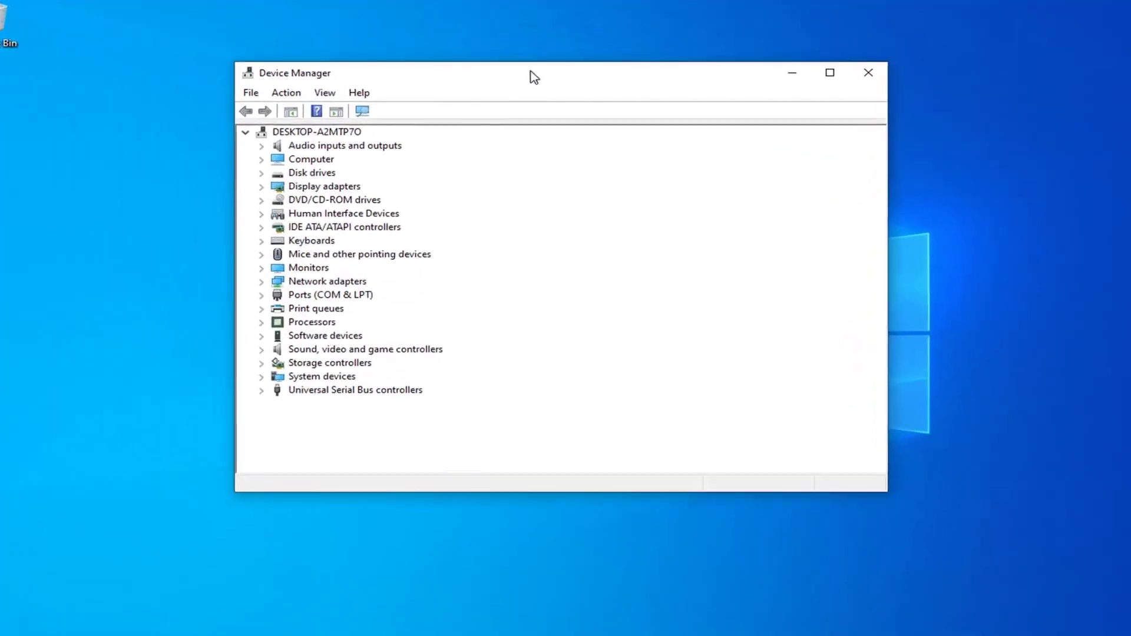
left_click(283, 294)
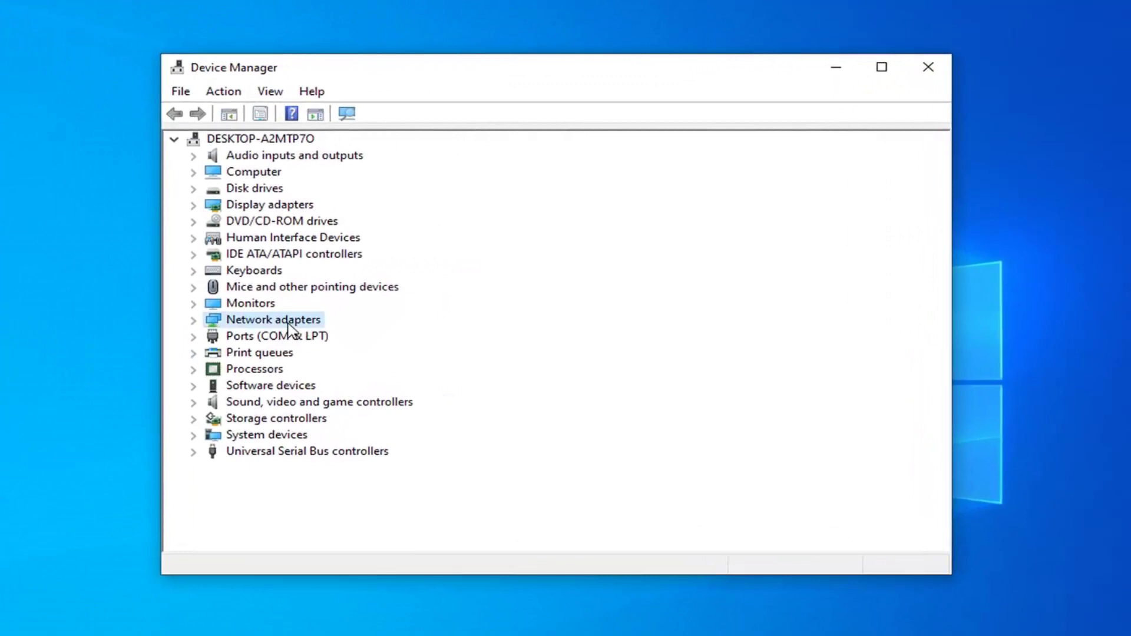
left_click(194, 321)
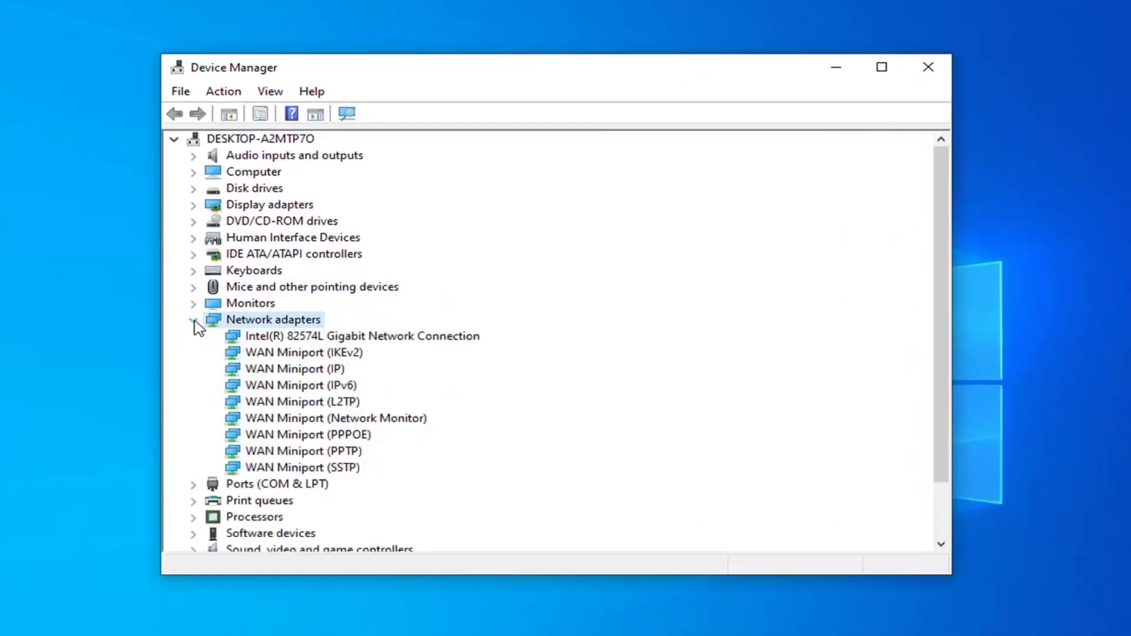
left_click(285, 341)
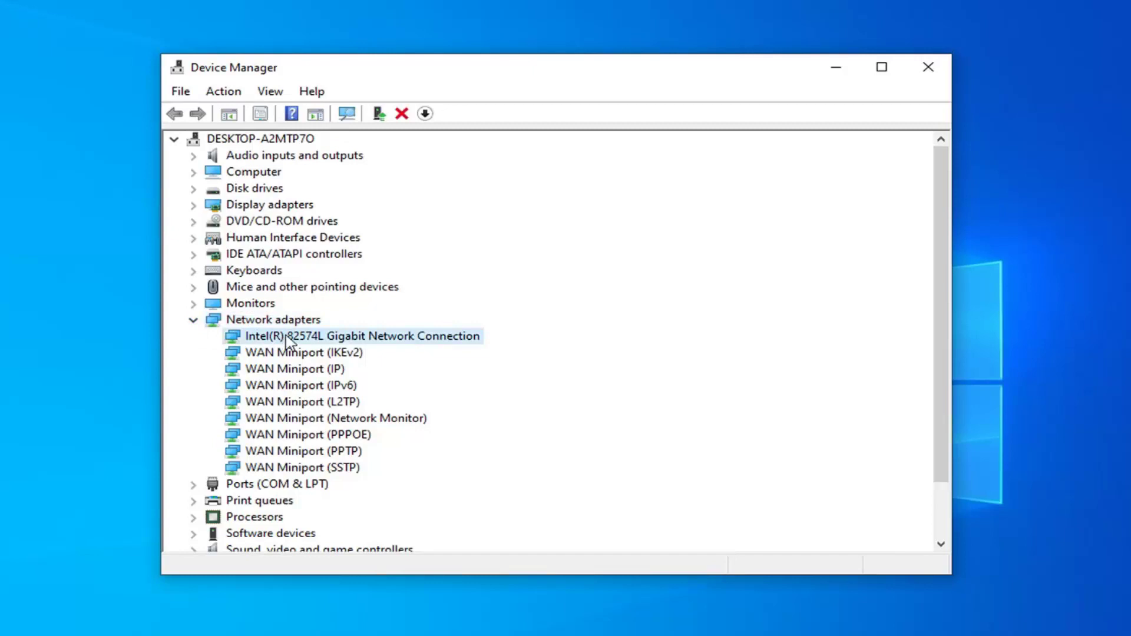
right_click(288, 342)
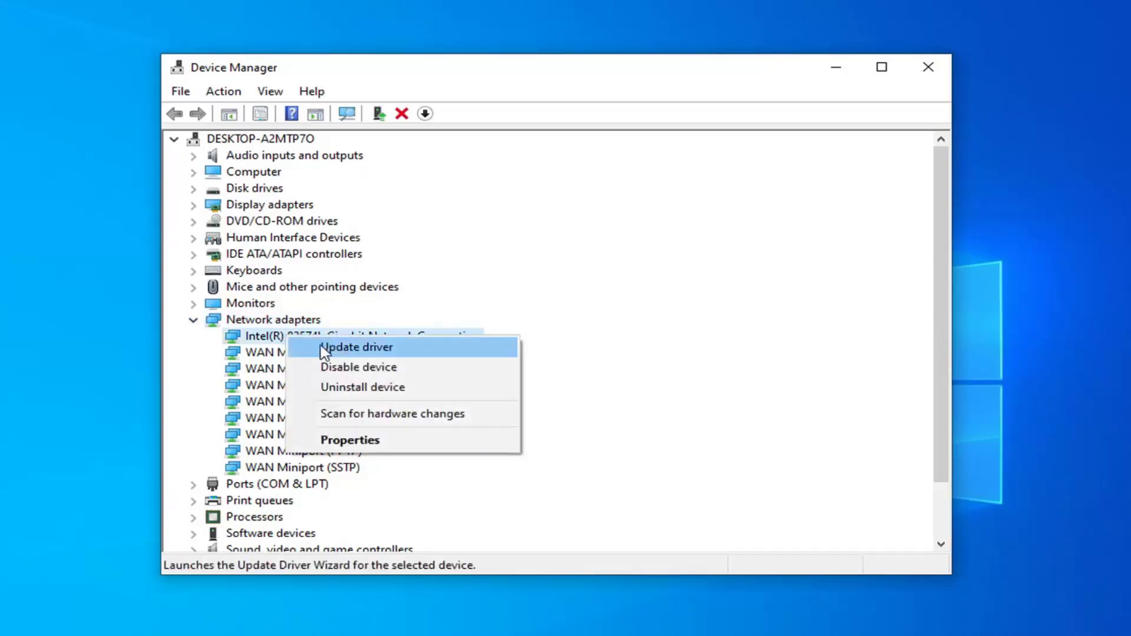
- Have Windows search automatically for an Intel adapter driver; best drivers are already installed
left_click(348, 348)
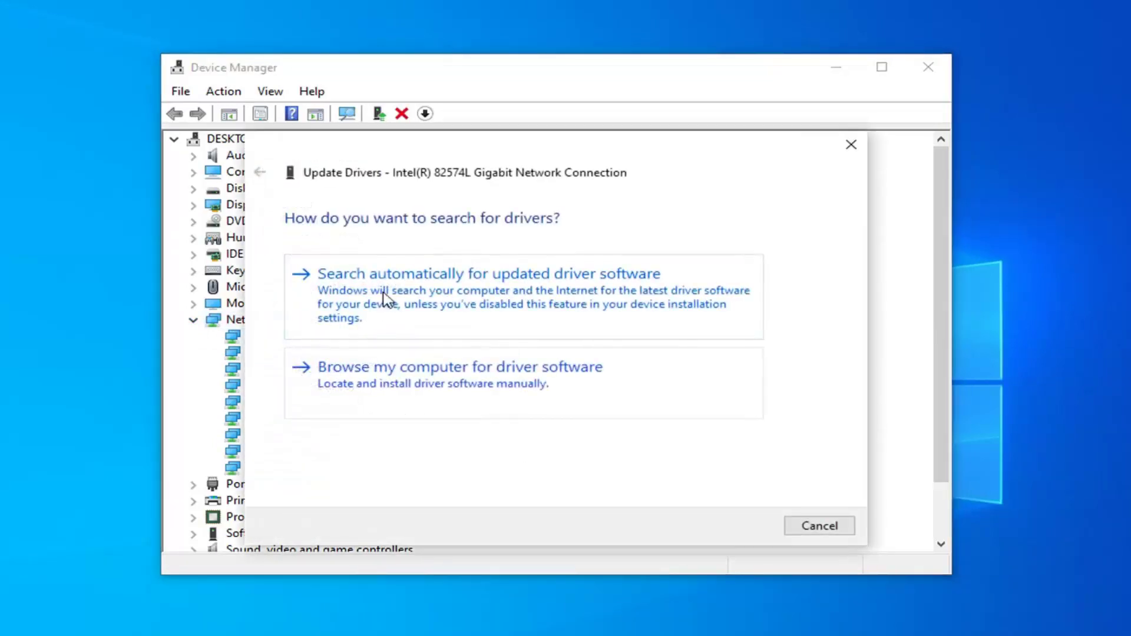
left_click(412, 289)
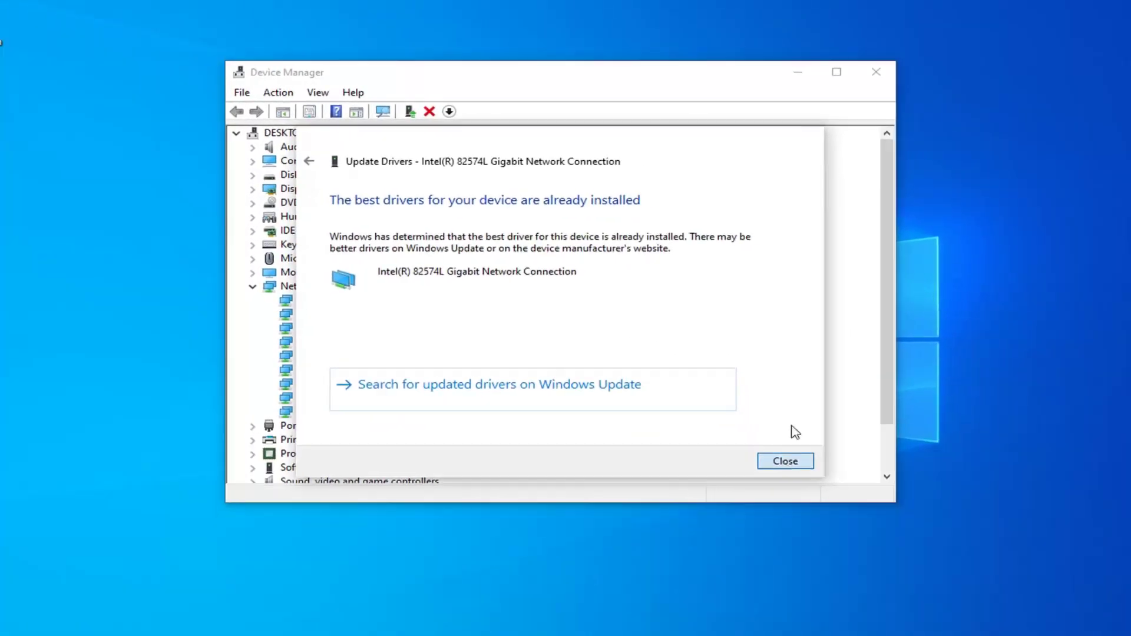
left_click(797, 483)
- Close Device Manager and open the Troubleshoot settings page via a 'troubleshoot' search
left_click(893, 70)
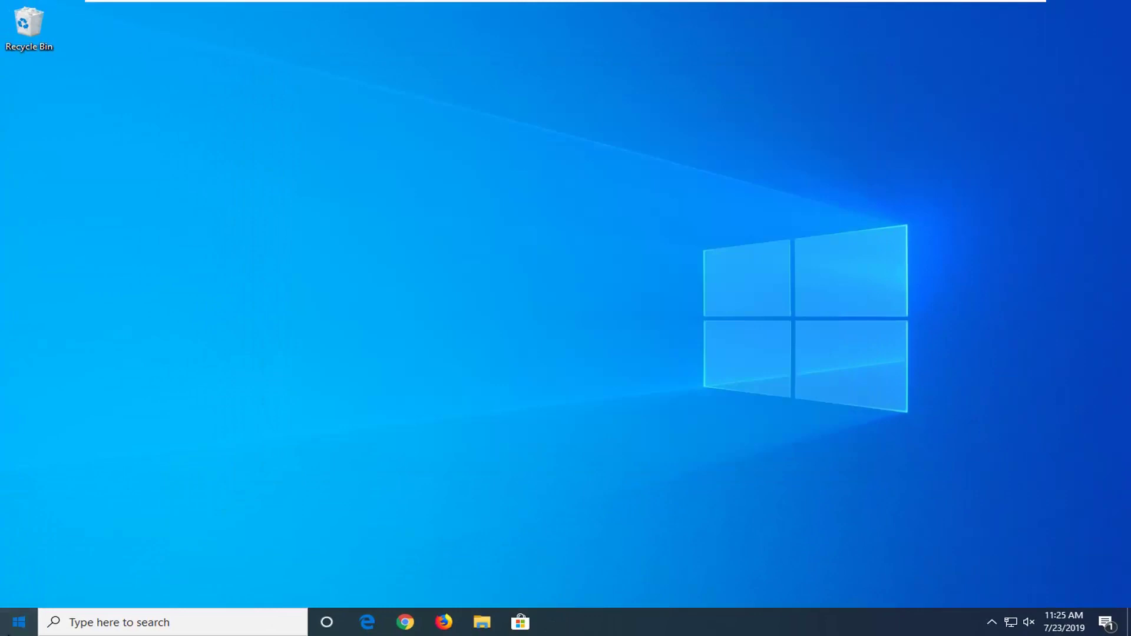
left_click(3, 618)
type("troubleshoot")
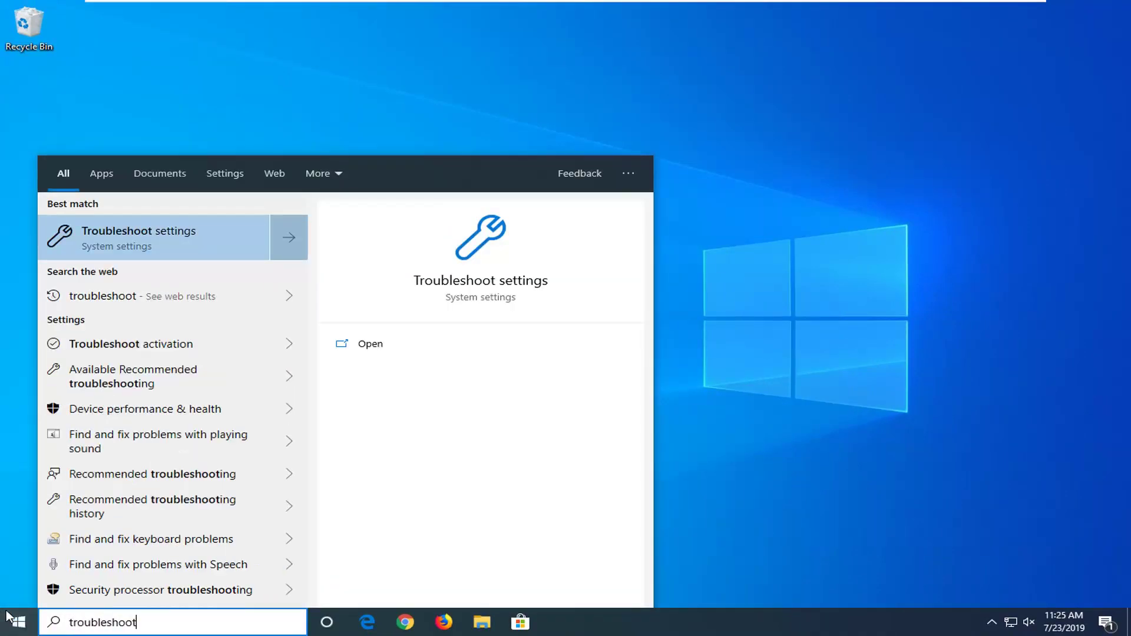
left_click(120, 246)
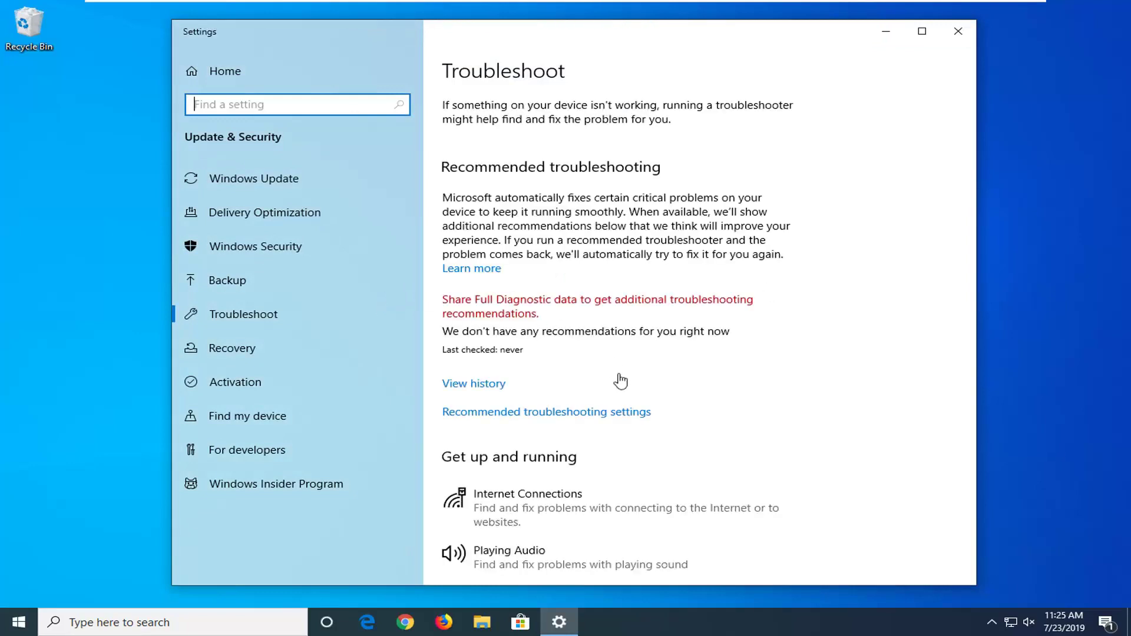
- Scroll down to Find and fix other problems and expand the Network Adapter troubleshooter
scroll(711, 200, "down", 4)
scroll(752, 364, "down", 3)
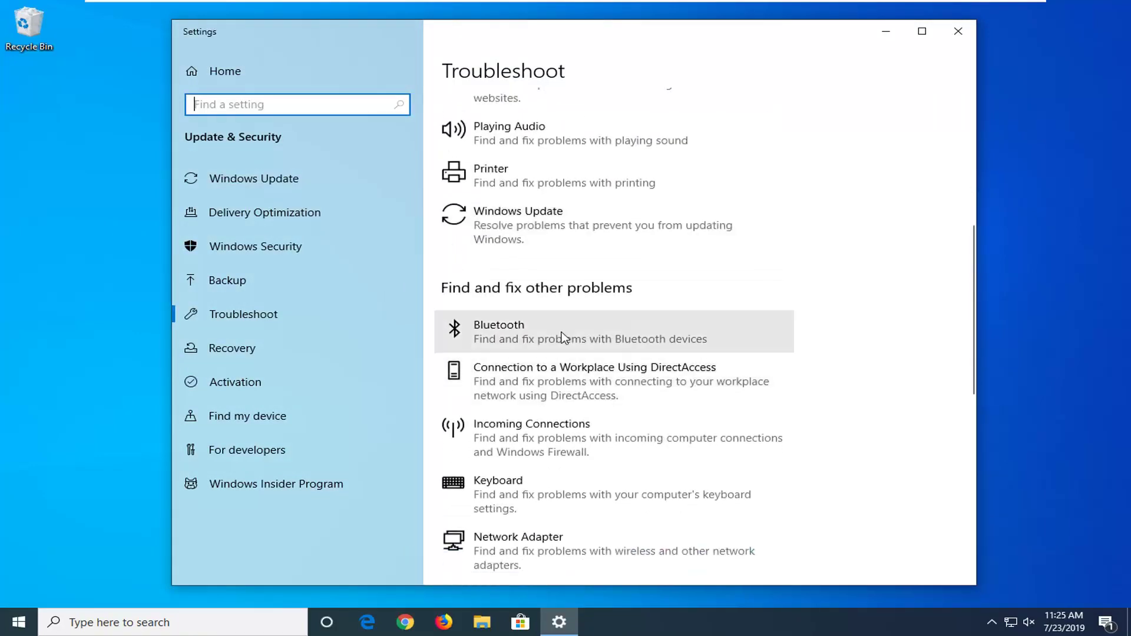
scroll(584, 353, "down", 2)
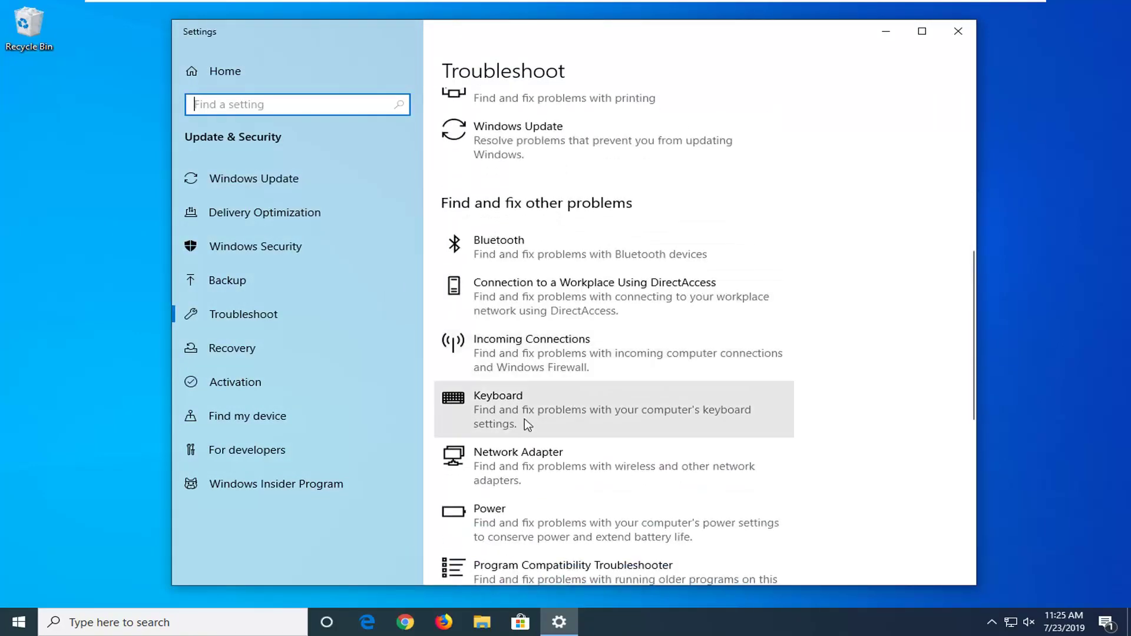
left_click(587, 473)
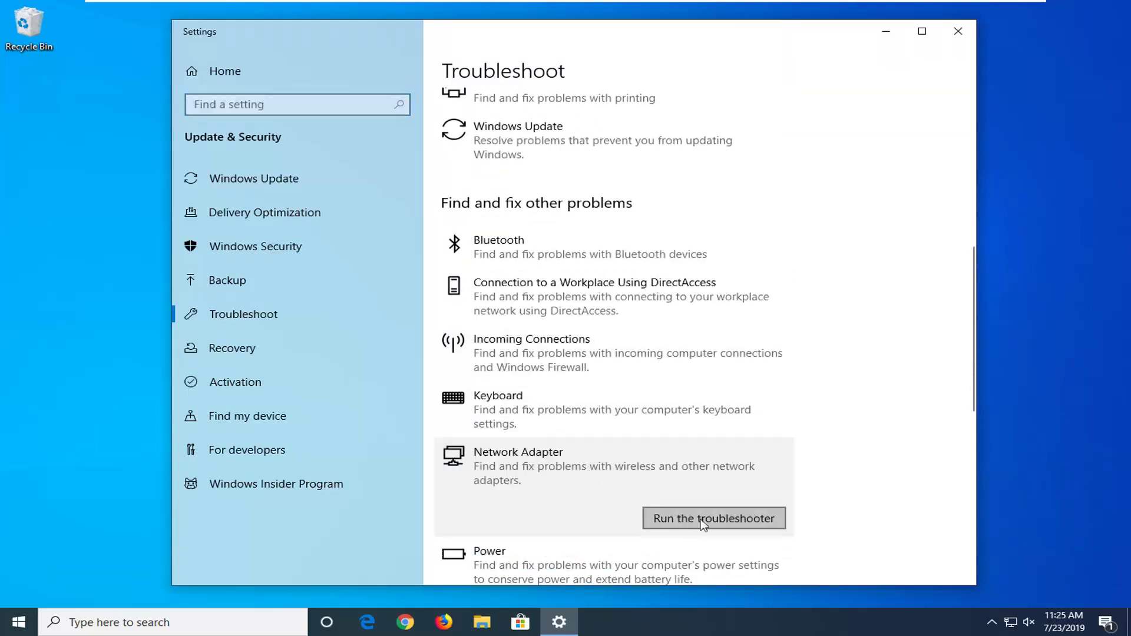
- Run the Network Adapter troubleshooter, dismiss its no-problem-found result, and close Settings
left_click(712, 520)
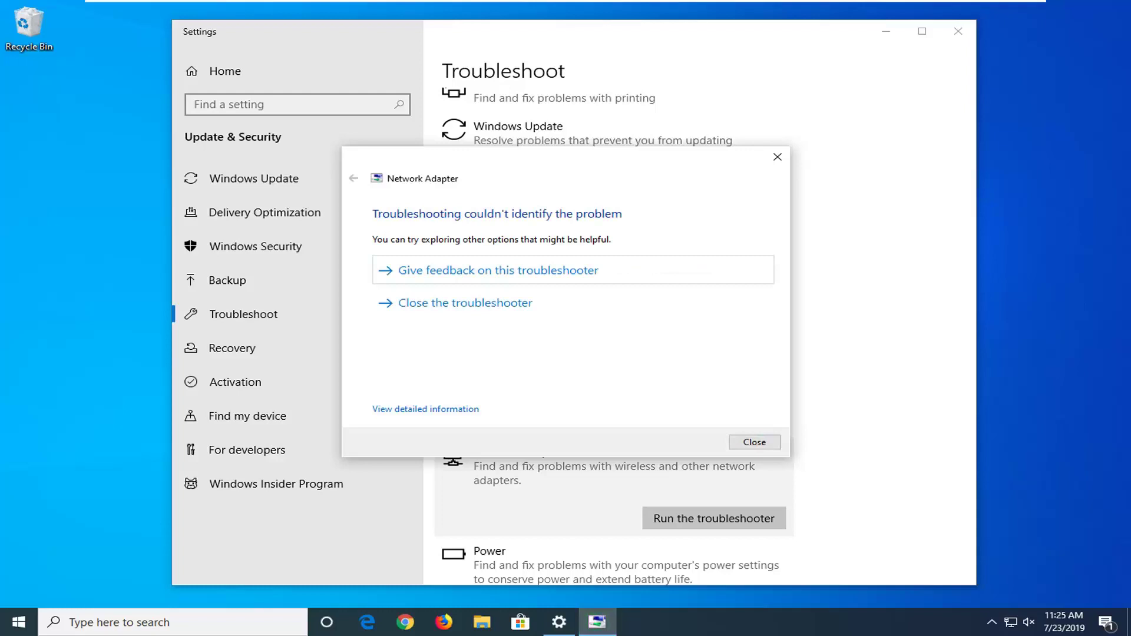
left_click(756, 442)
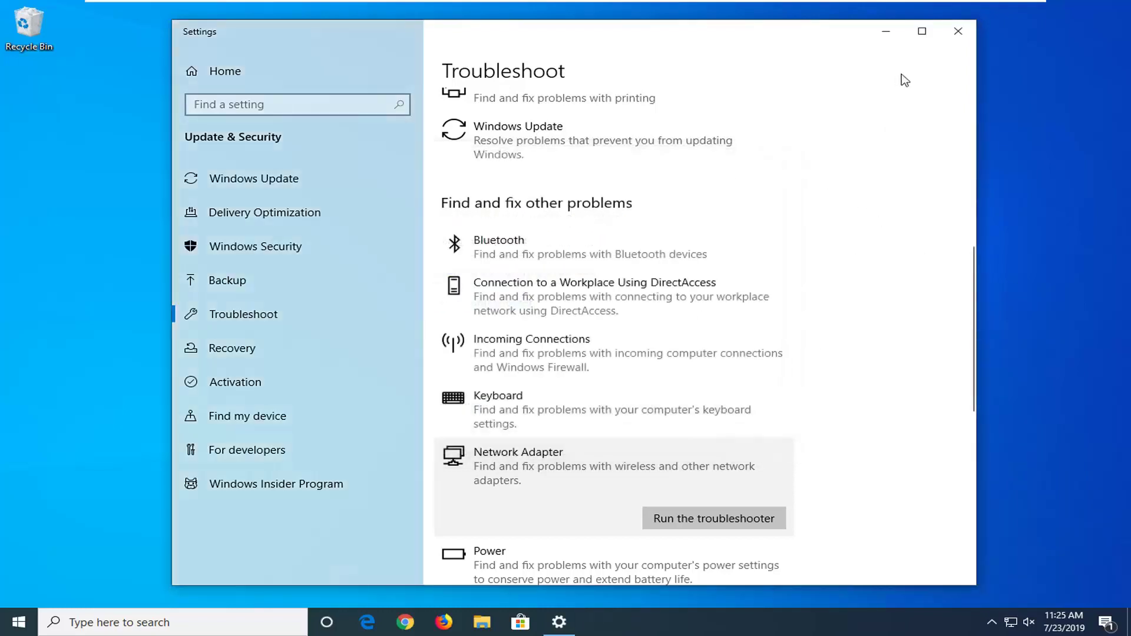
left_click(958, 32)
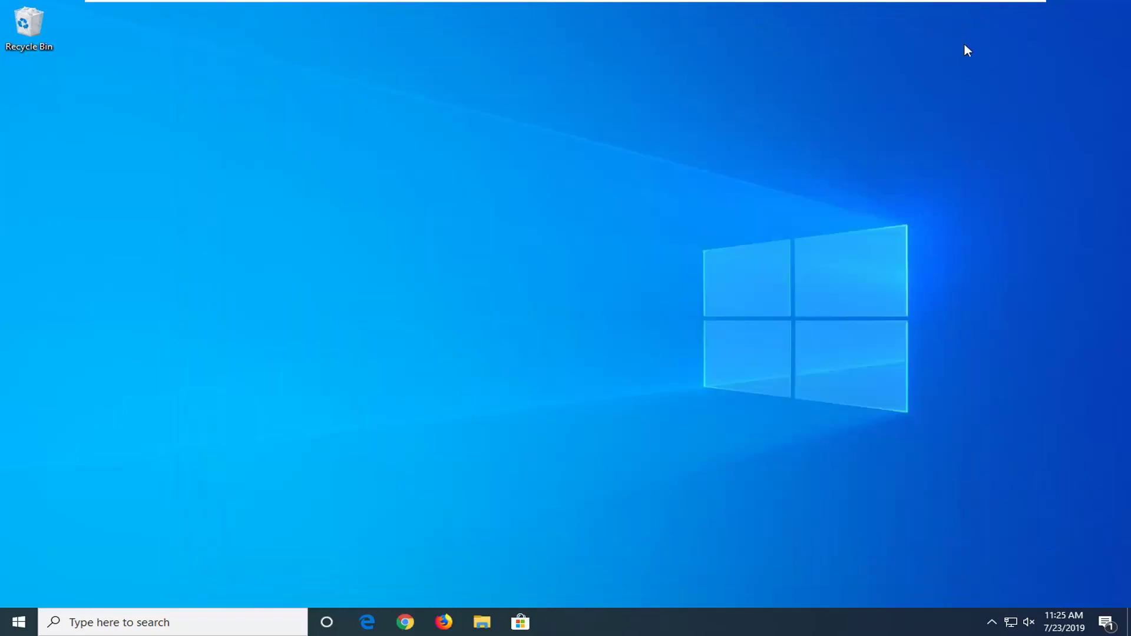
- Open the Services console from a Start menu search for 'services'
left_click(3, 630)
type("servic")
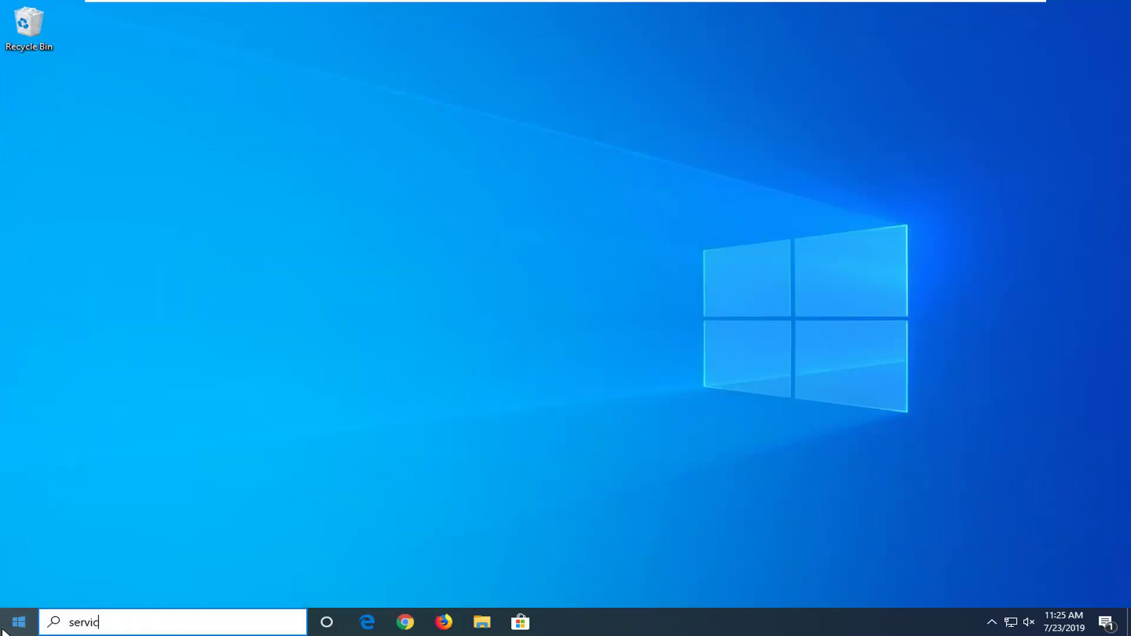
type("es")
left_click(130, 235)
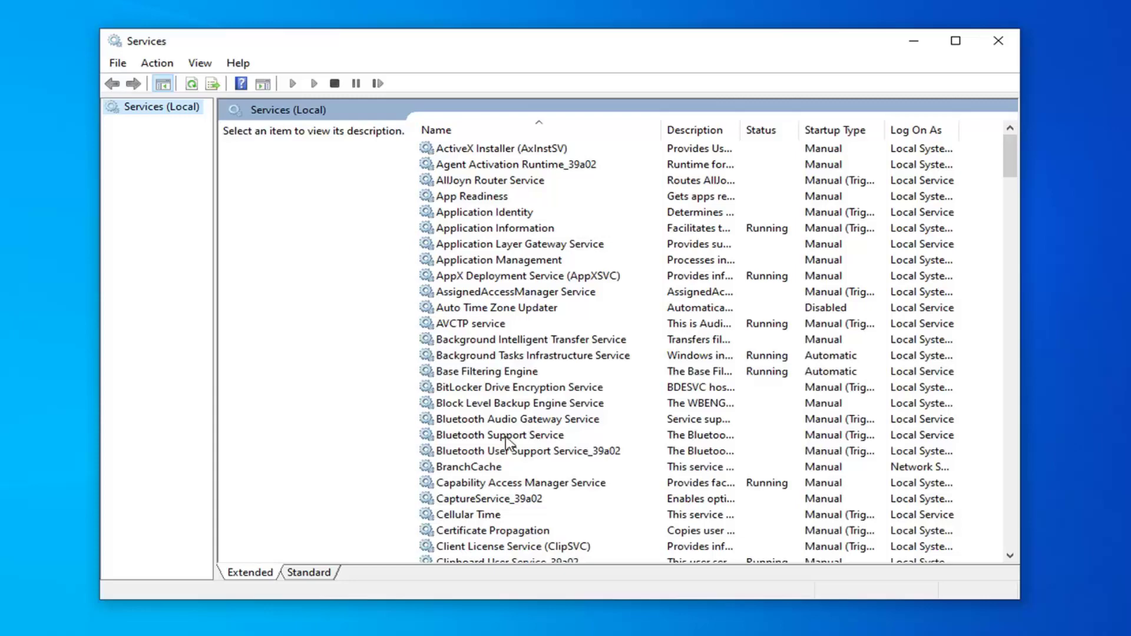
- Scroll the service list and select DHCP Client to show its description and status
left_click(514, 437)
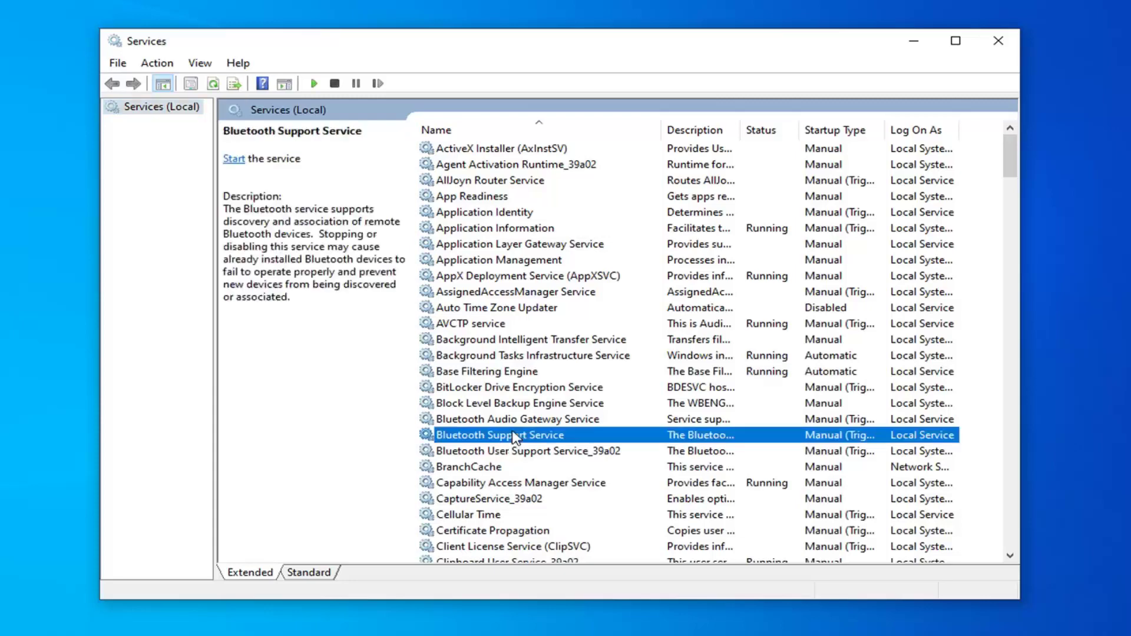
scroll(514, 436, "down", 8)
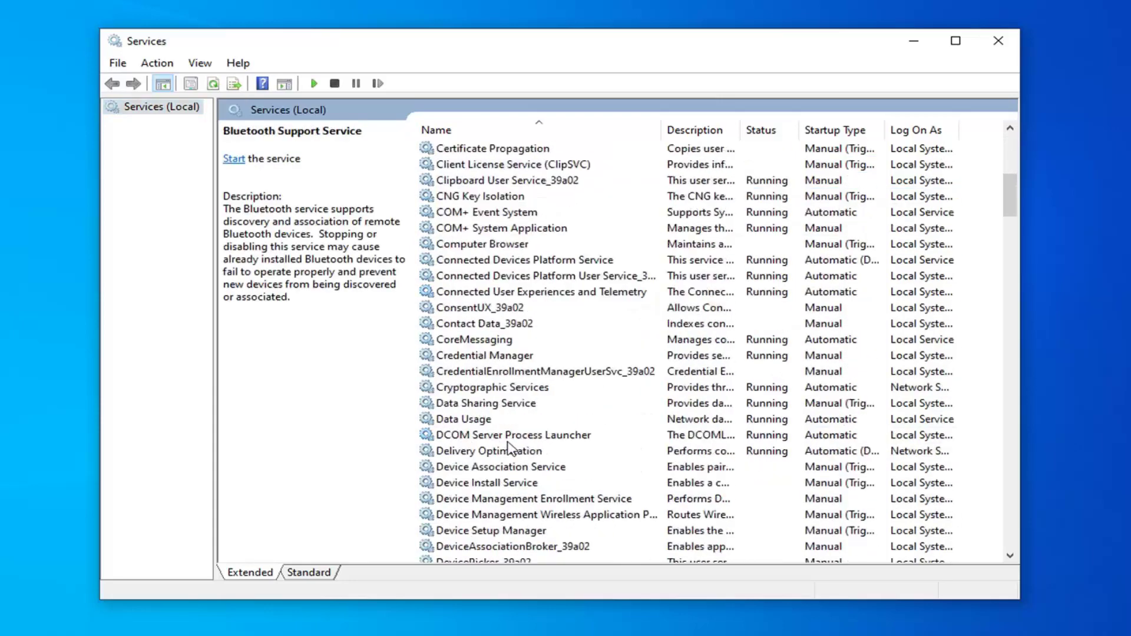
scroll(467, 510, "down", 2)
left_click(462, 516)
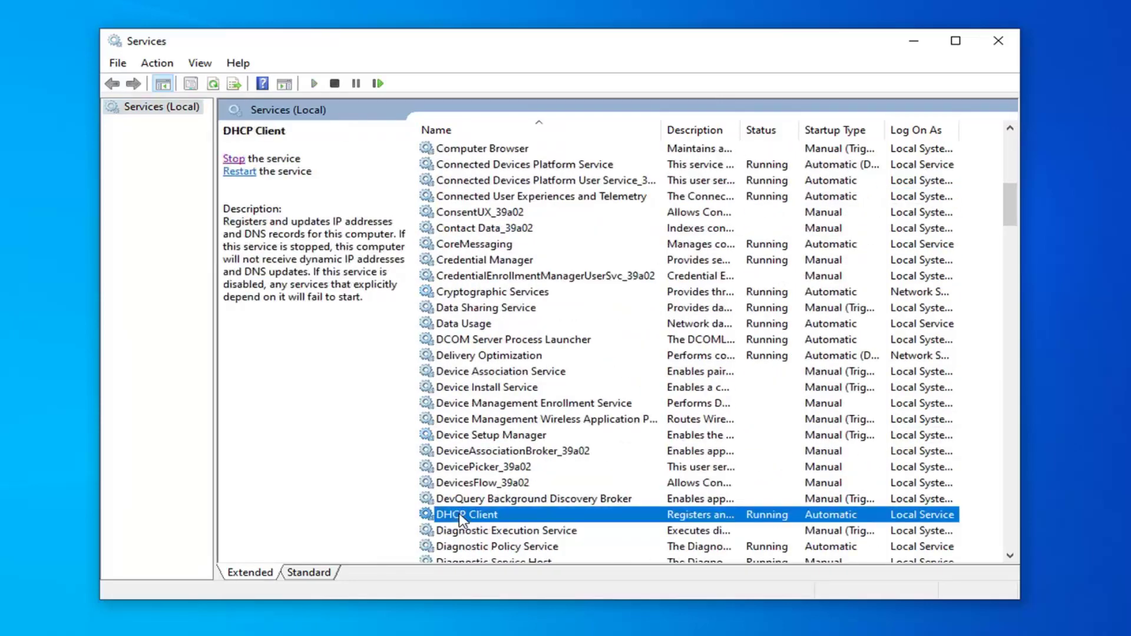
- Set the DHCP Client service's startup type to Automatic, apply it, and confirm with OK
double_click(461, 516)
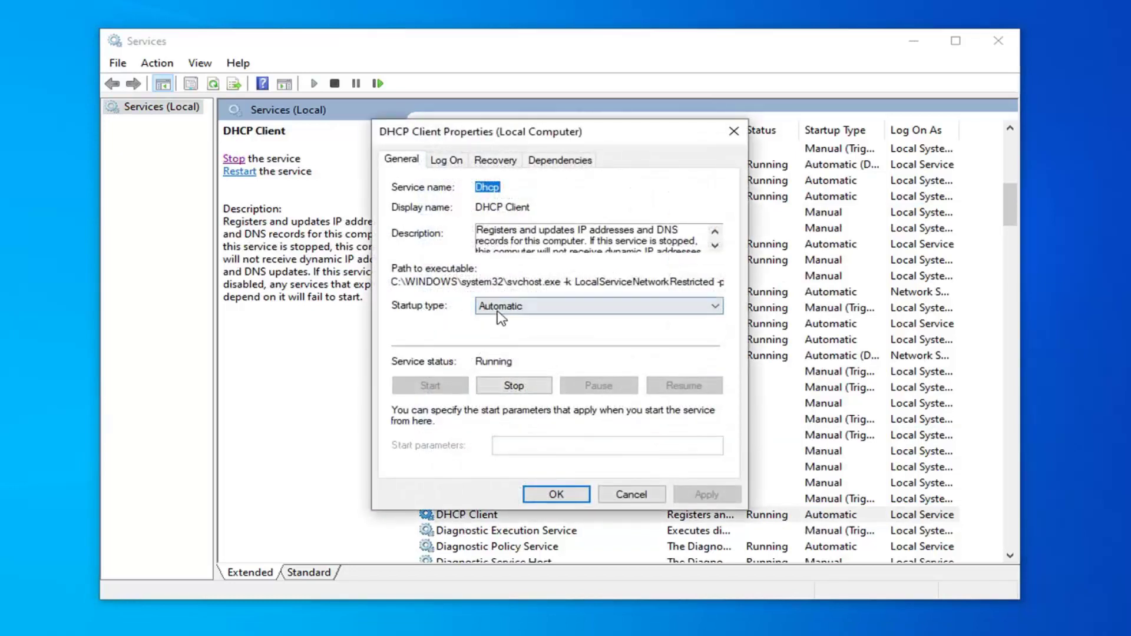
left_click(500, 309)
left_click(393, 327)
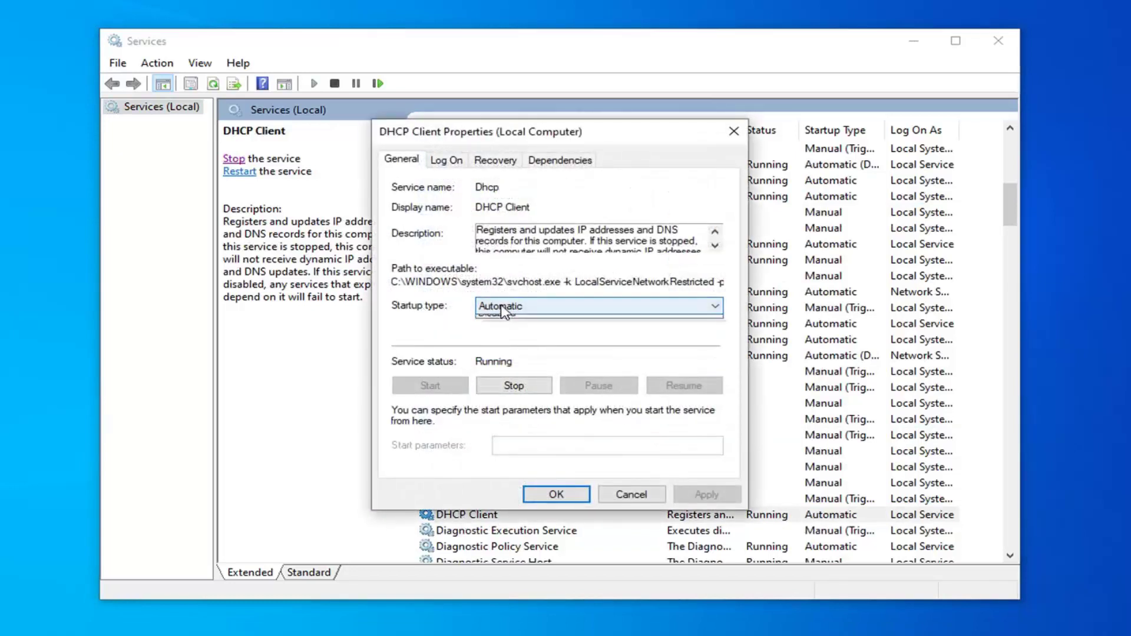
left_click(503, 306)
left_click(500, 331)
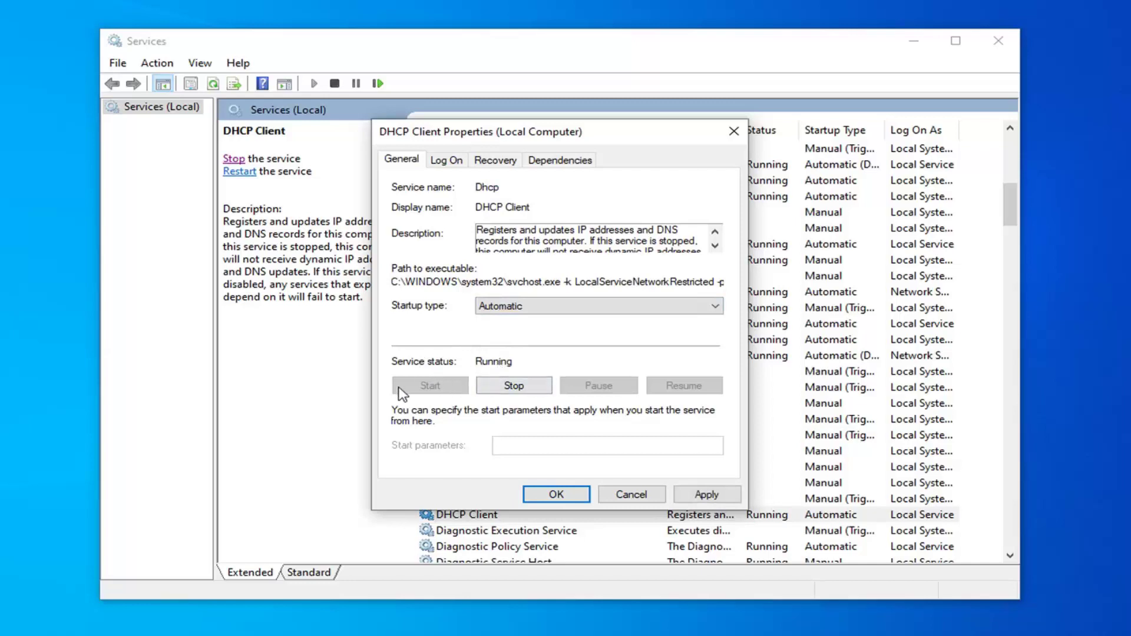
left_click(700, 494)
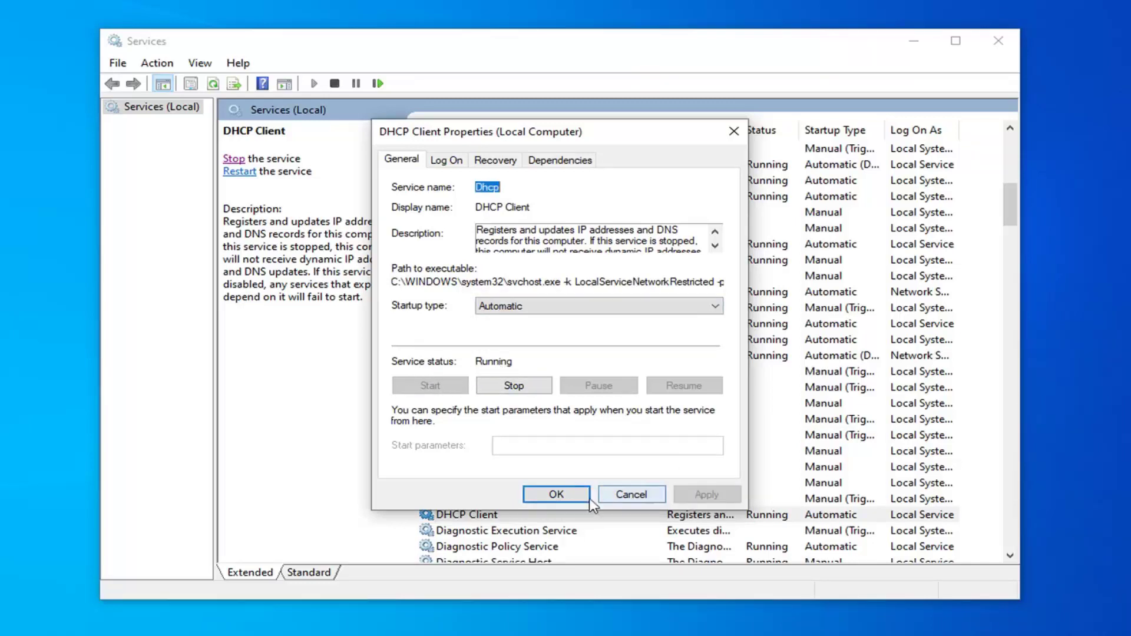
left_click(556, 494)
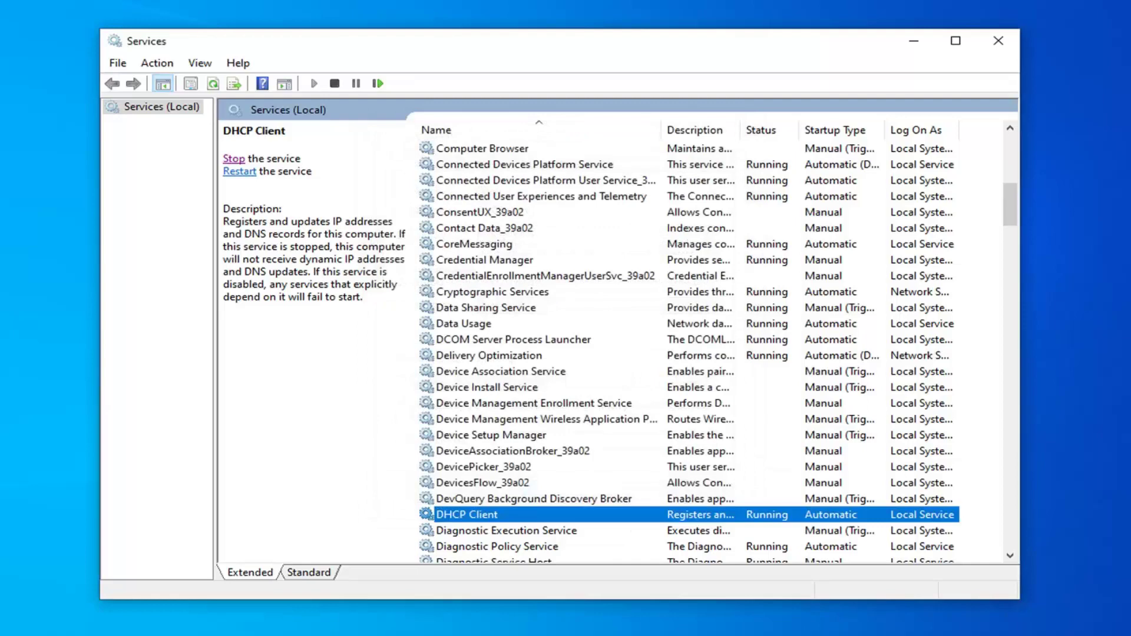
- Close Services and launch Command Prompt as administrator from a 'cmd' search, approving UAC
left_click(998, 41)
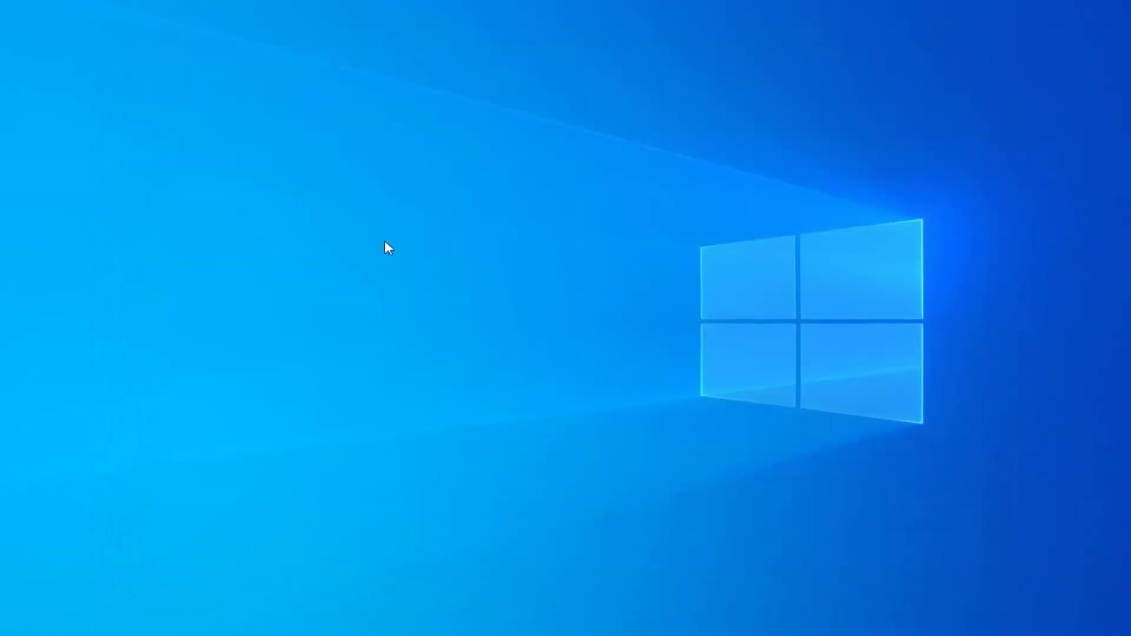
left_click(5, 623)
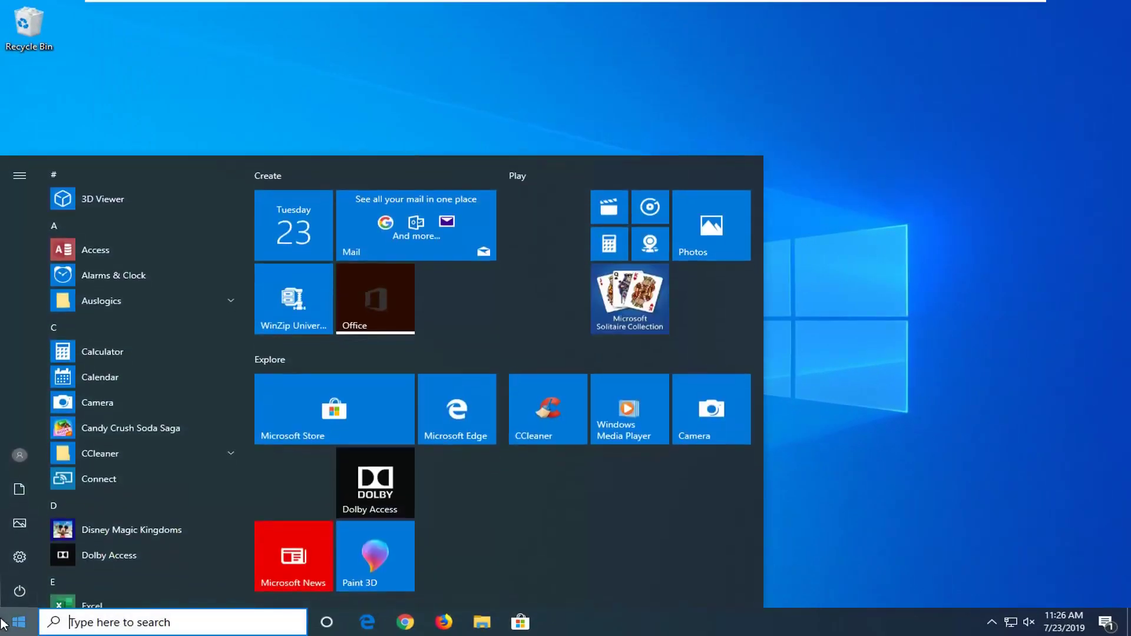
type("cmd")
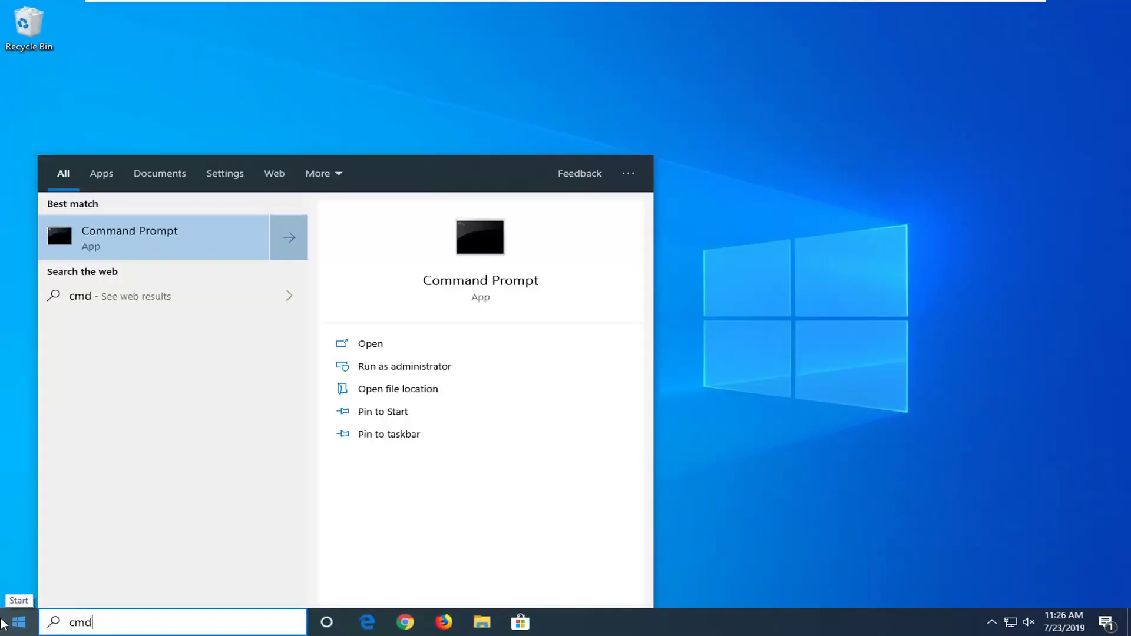
right_click(148, 238)
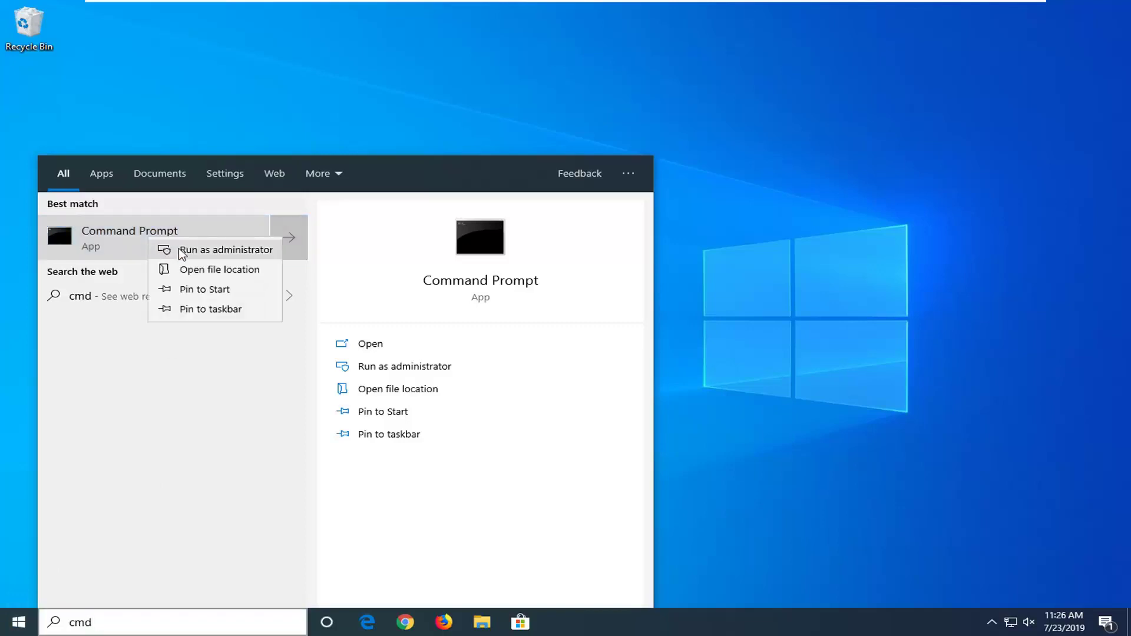
left_click(182, 252)
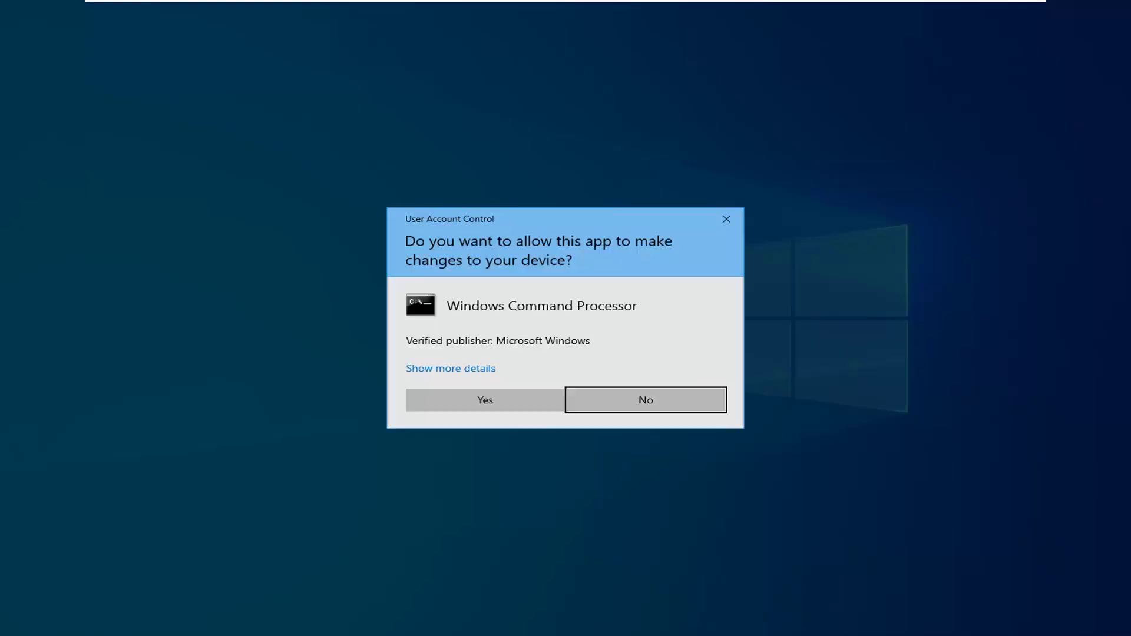
left_click(485, 402)
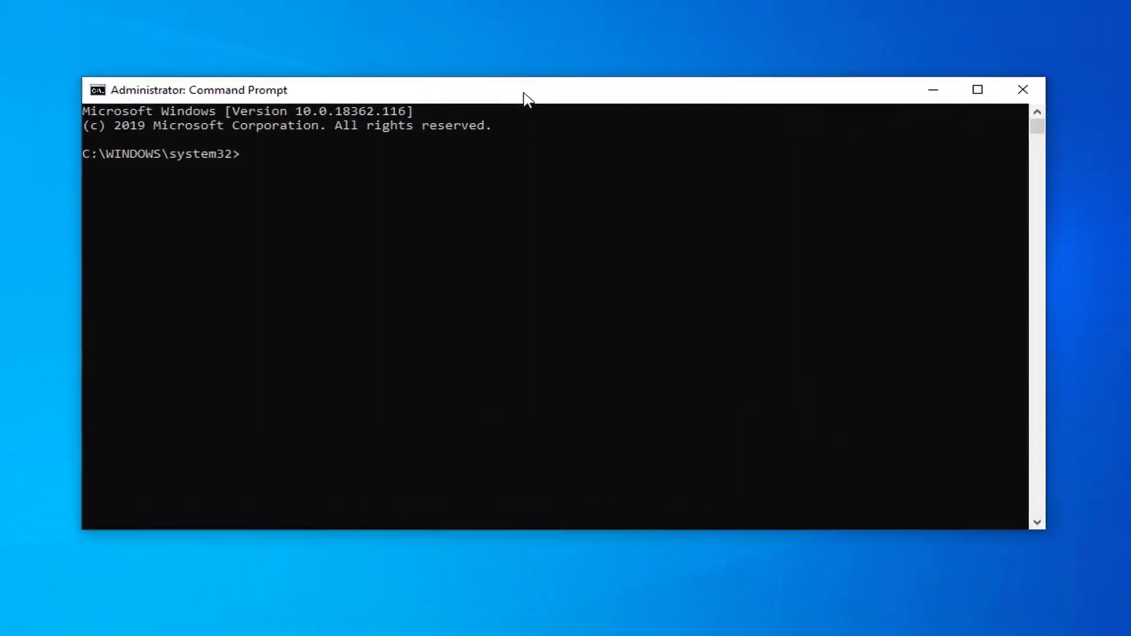
- Run 'ipconfig /release' in the administrator Command Prompt to release Ethernet0's IP address
left_click(399, 289)
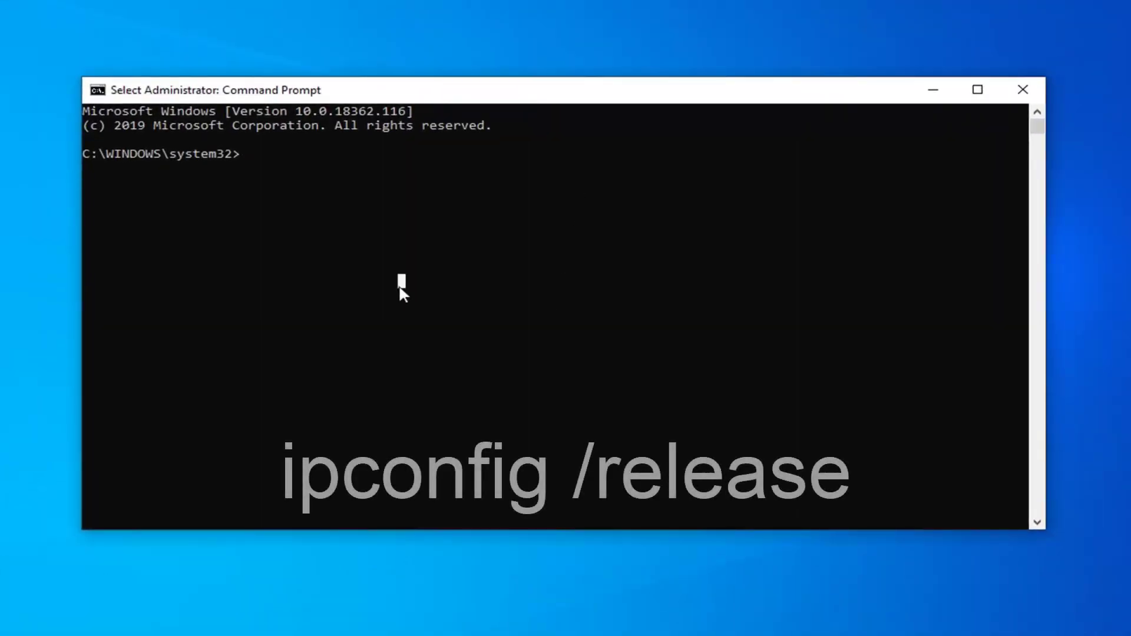
type("ipconfig /release")
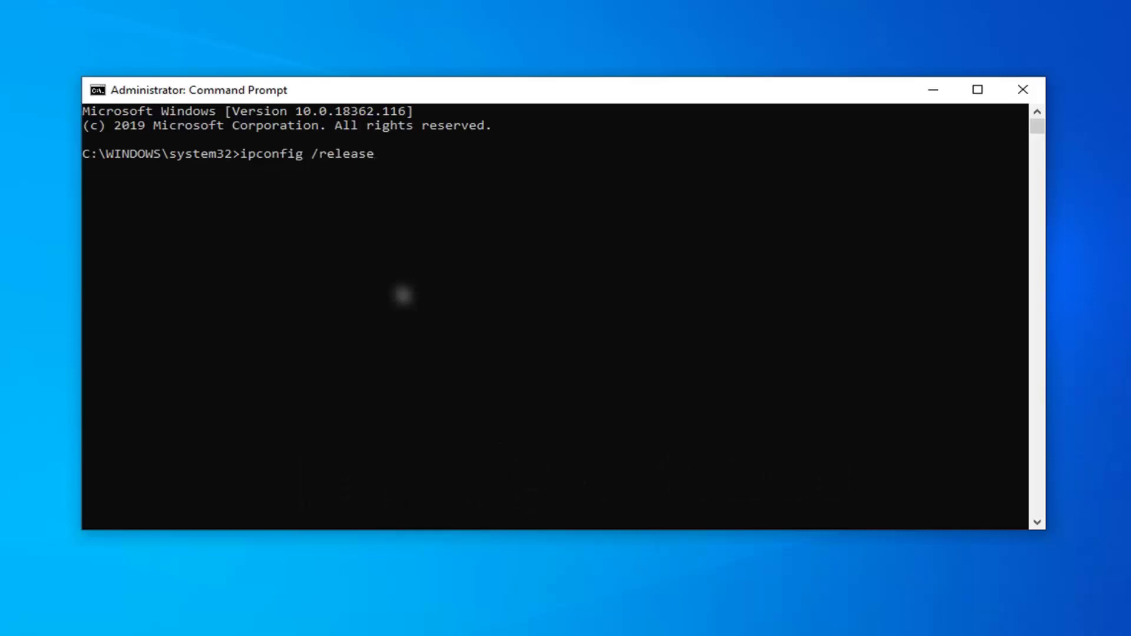
key("Return")
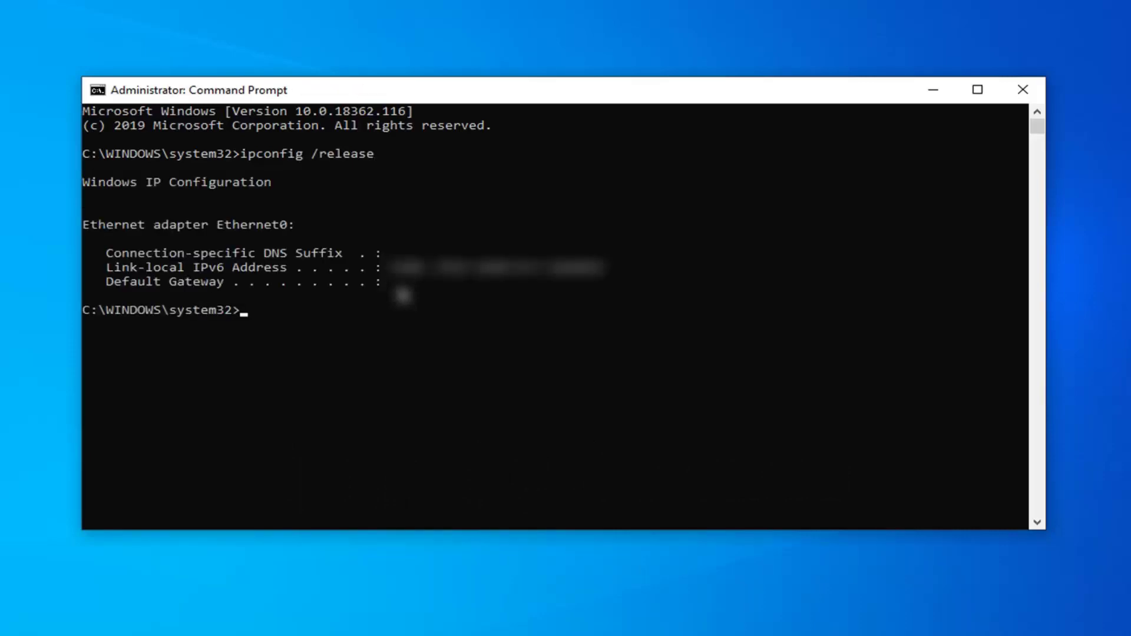
- Run ipconfig /renew so Ethernet0 obtains a fresh IPv4 address from DHCP
type("ip")
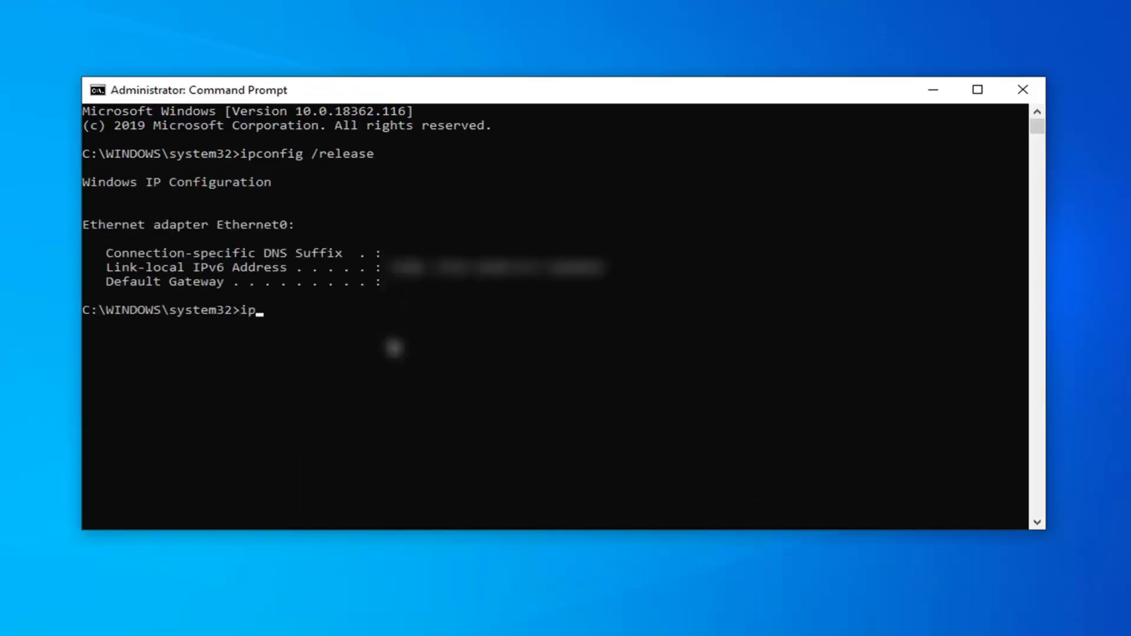
type("config ")
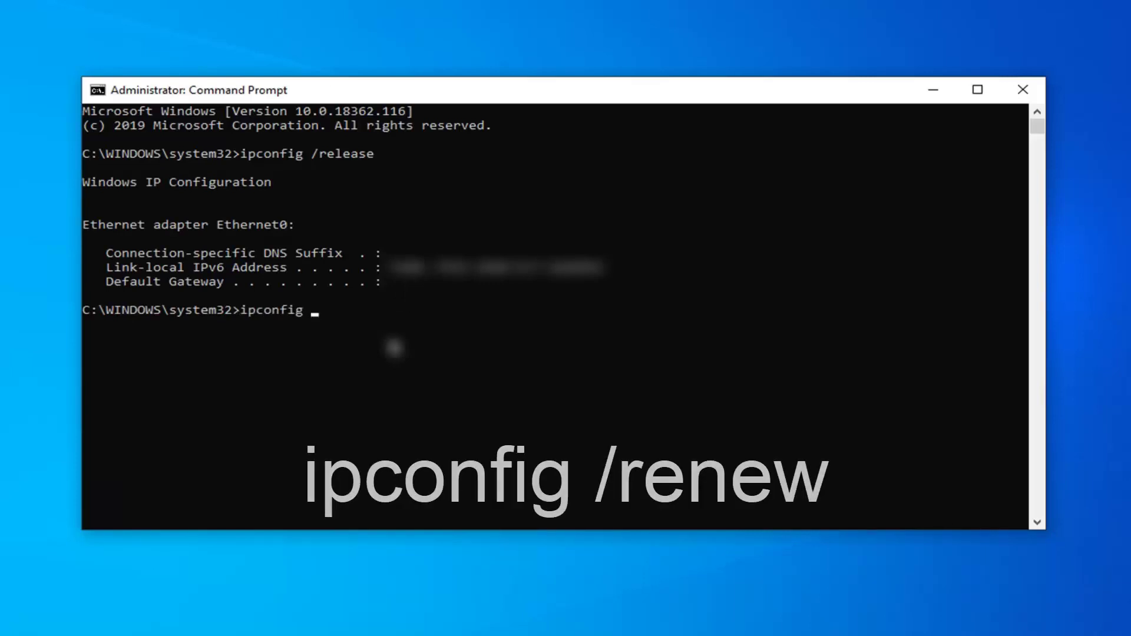
type("/ren")
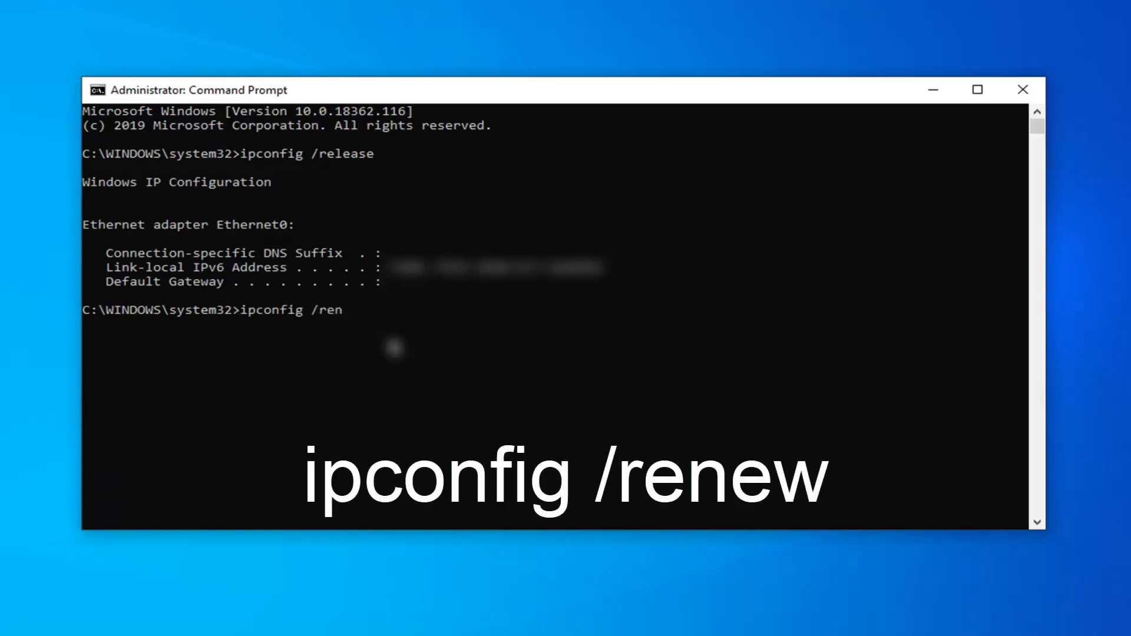
type("ew")
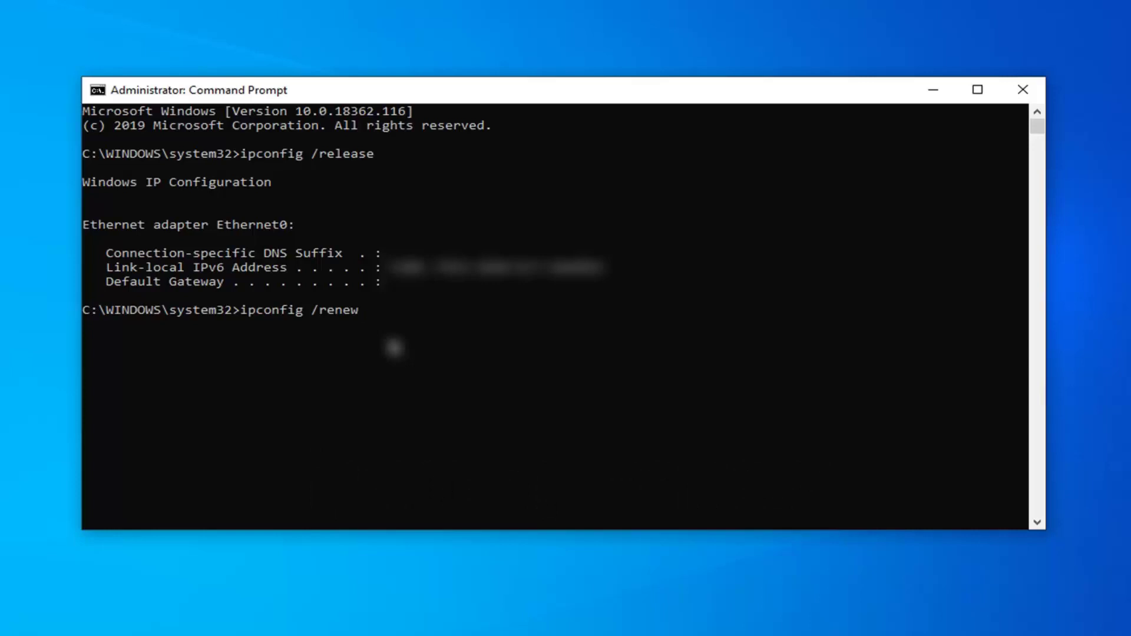
key("Return")
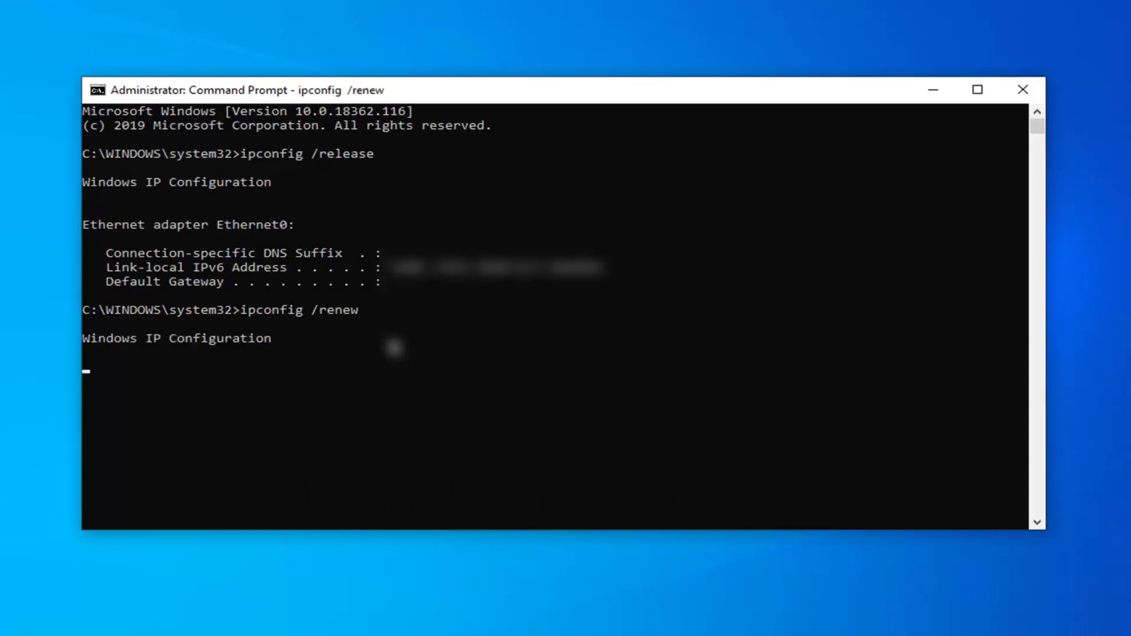